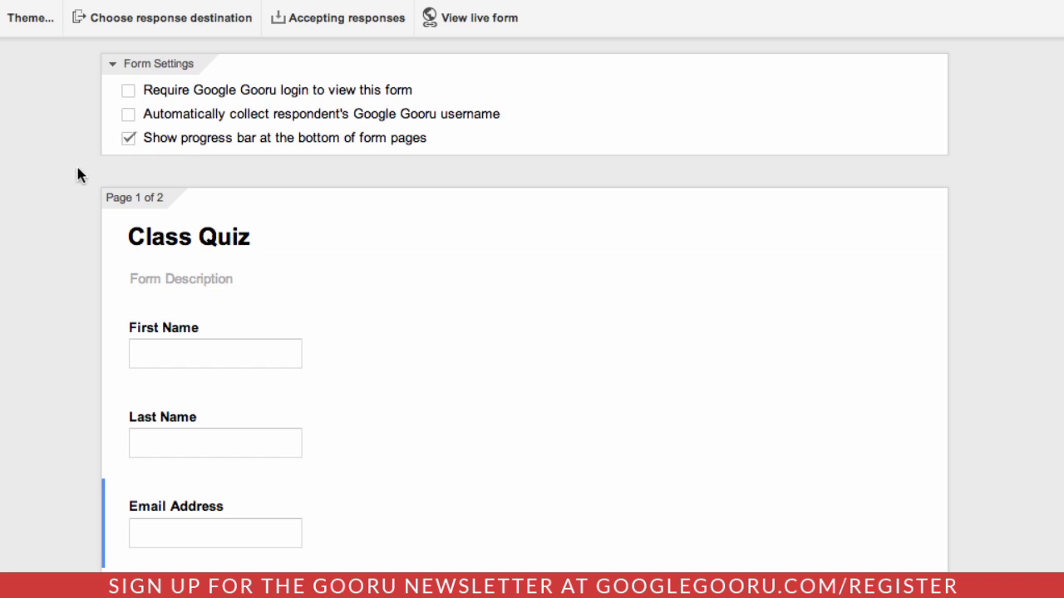
{"action": "scroll", "coordinate": [57, 179], "scroll_direction": "down", "scroll_amount": 1}
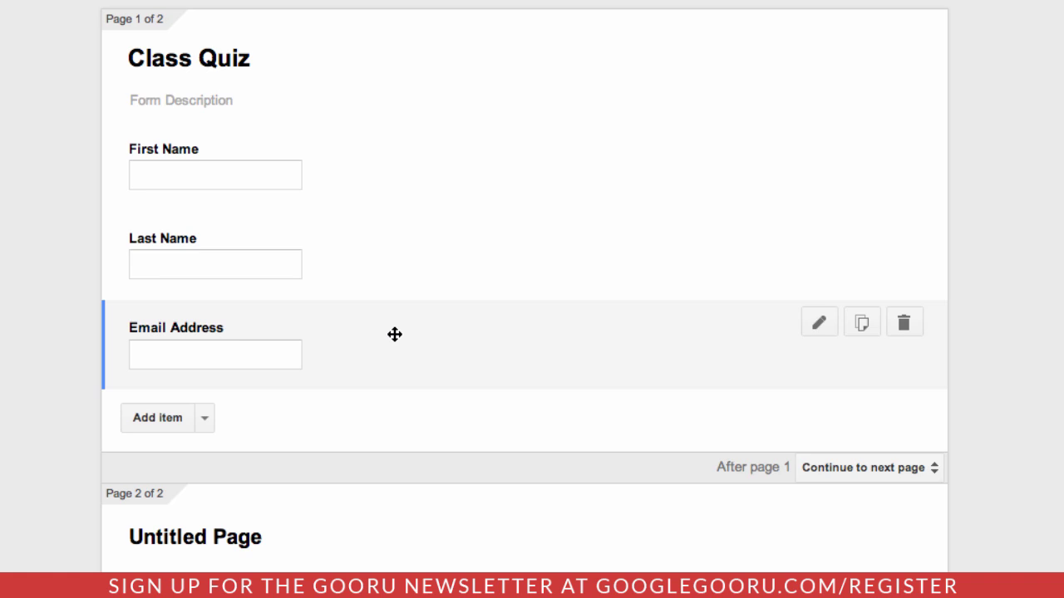
- Add Text > Email address validation to the Email Address question, with an example-address error message
{"action": "left_click", "coordinate": [395, 334]}
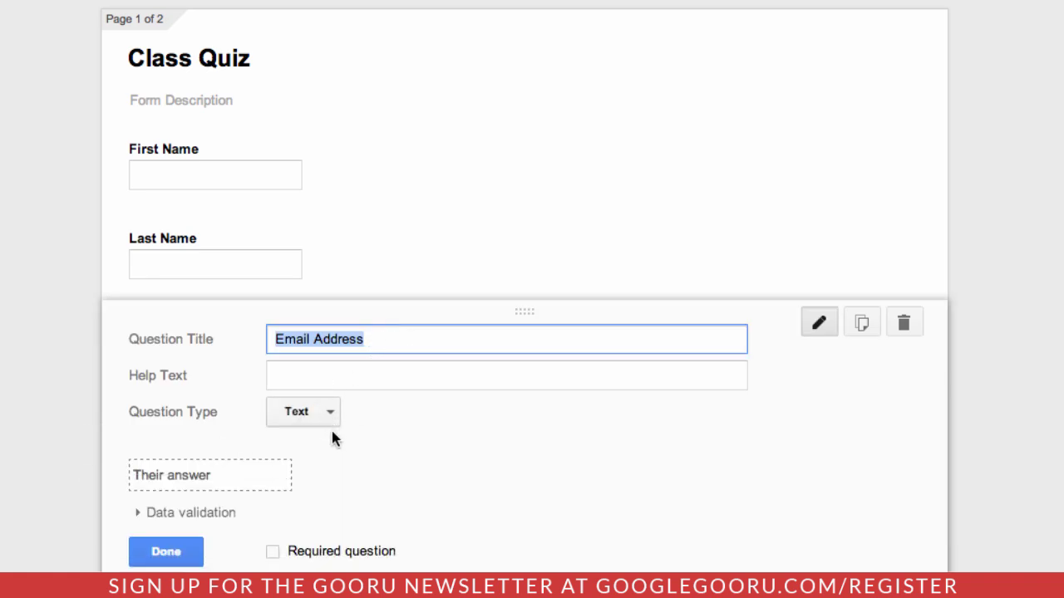
{"action": "scroll", "coordinate": [331, 428], "scroll_direction": "down", "scroll_amount": 2}
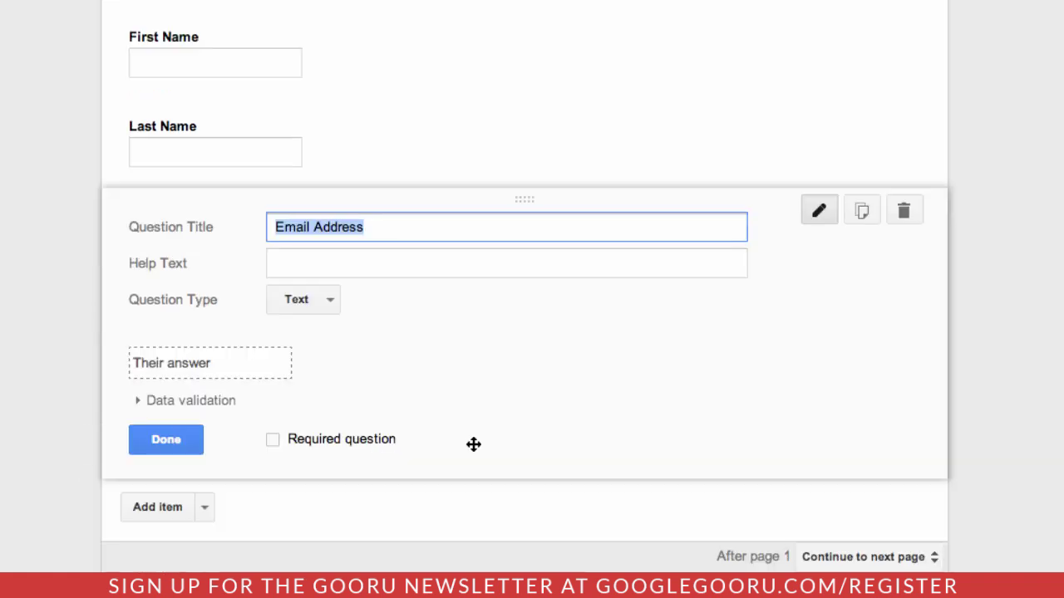
{"action": "left_click", "coordinate": [137, 403]}
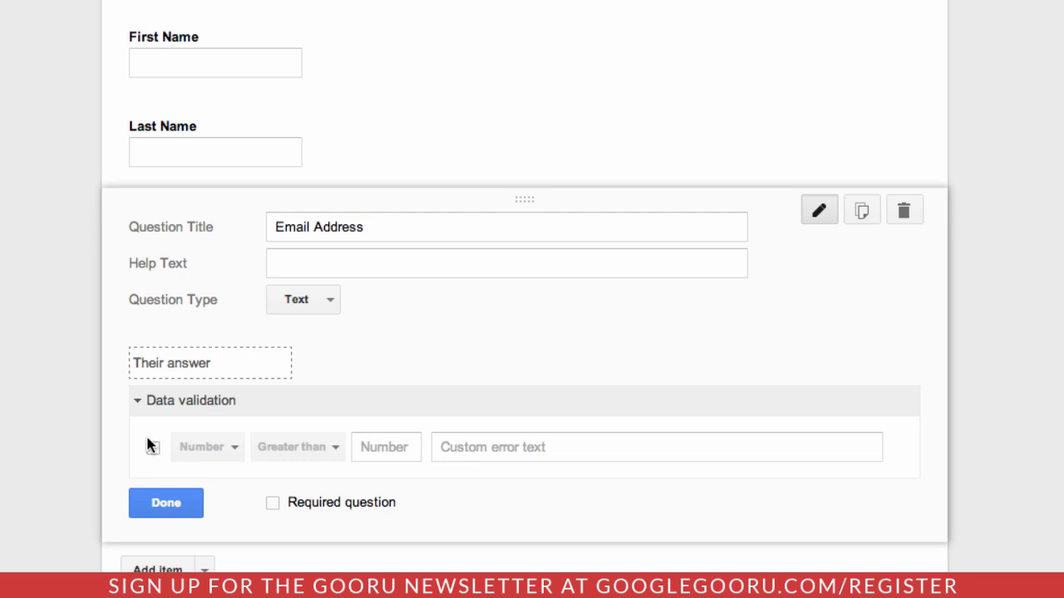
{"action": "left_click", "coordinate": [153, 449]}
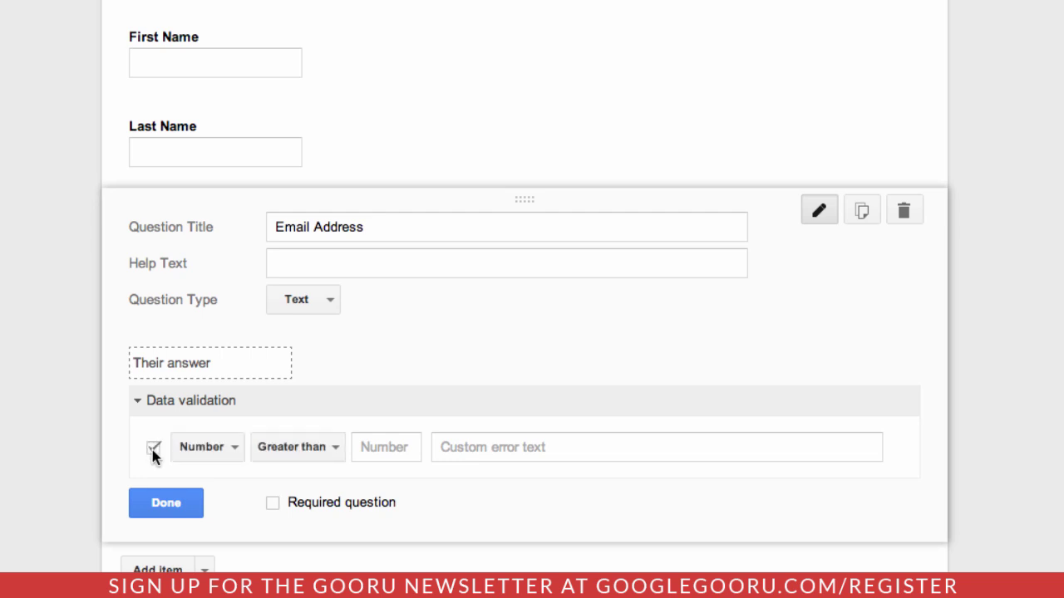
{"action": "left_click", "coordinate": [232, 449]}
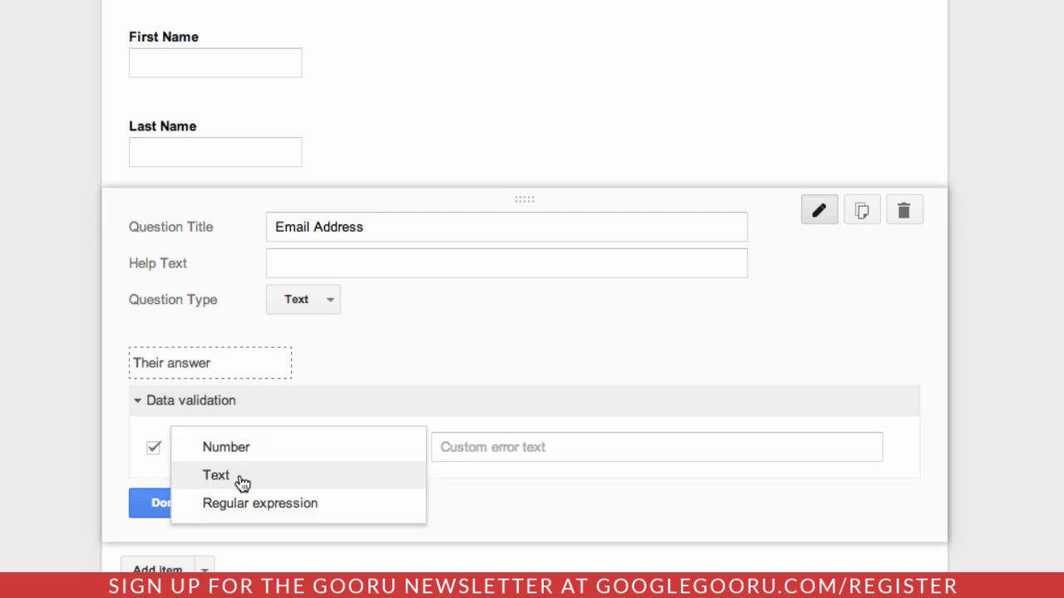
{"action": "left_click", "coordinate": [239, 474]}
{"action": "left_click", "coordinate": [314, 453]}
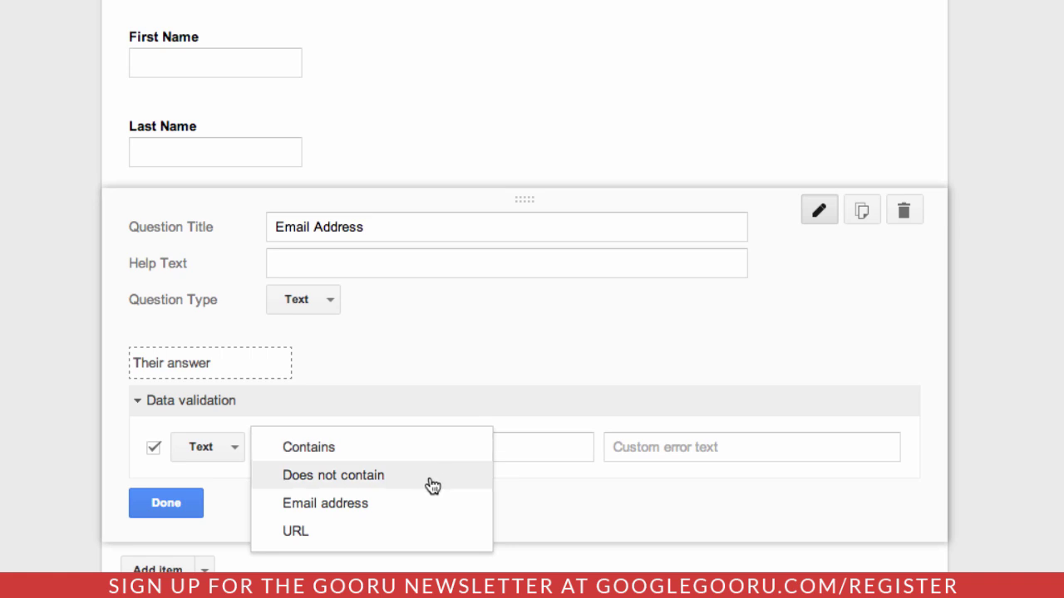
{"action": "left_click", "coordinate": [424, 509]}
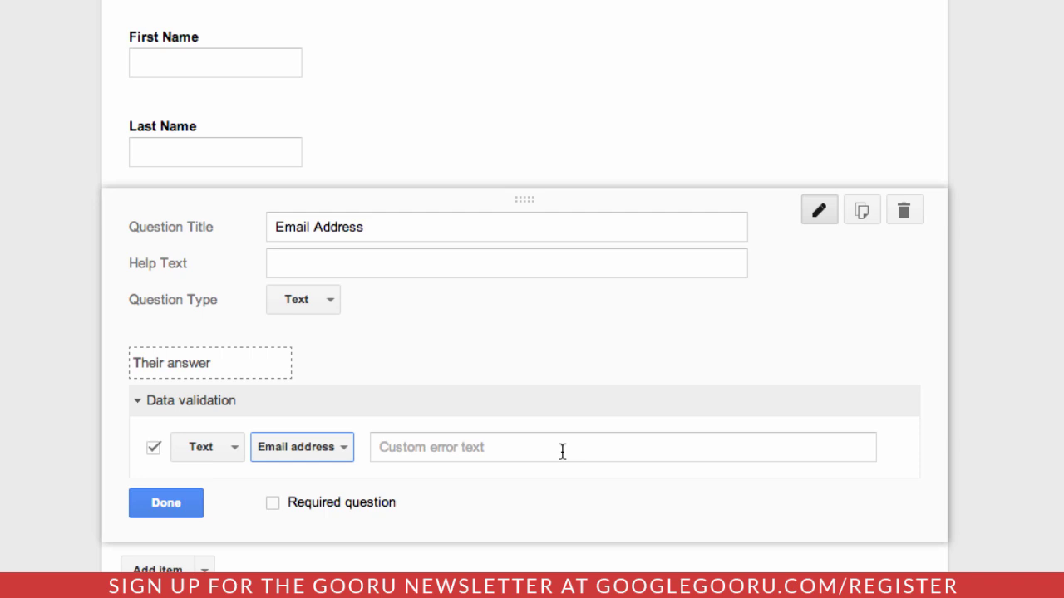
{"action": "left_click", "coordinate": [561, 451]}
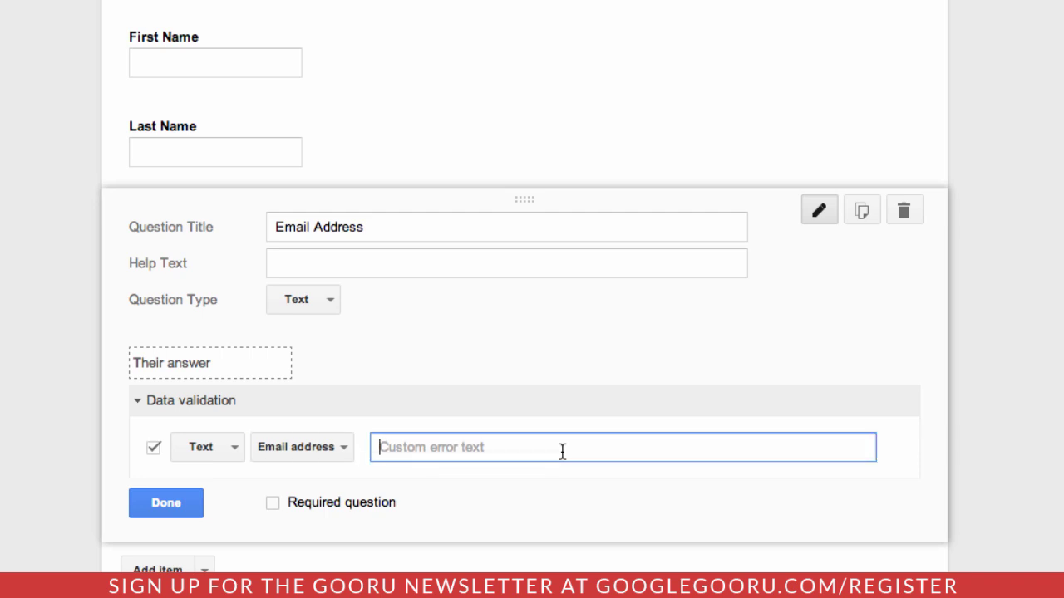
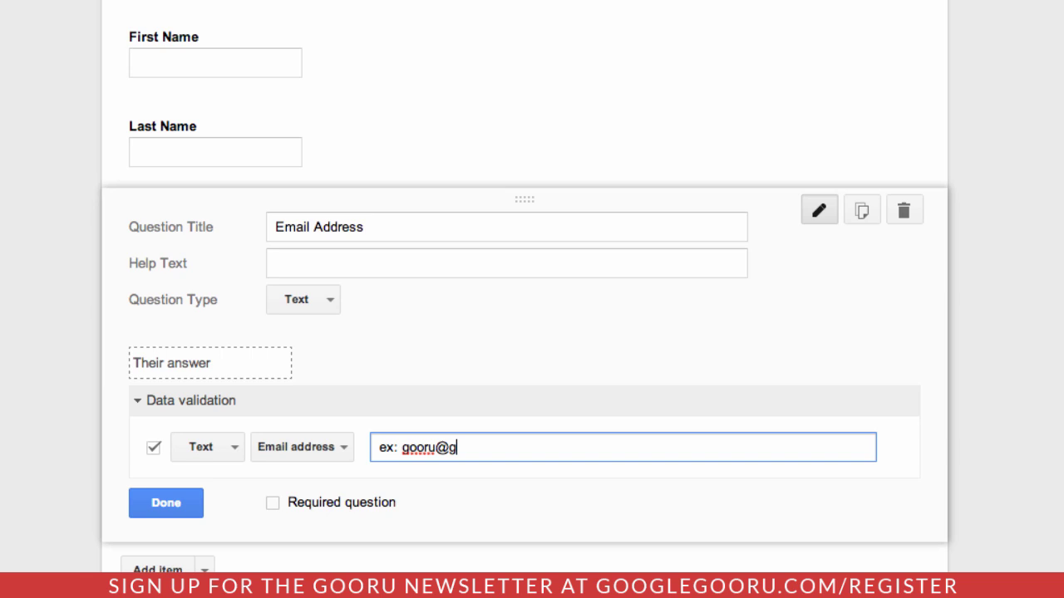
- Add a video item to page 2 using the first YouTube result for 'google gooru'
{"action": "scroll", "coordinate": [244, 326], "scroll_direction": "down", "scroll_amount": 5}
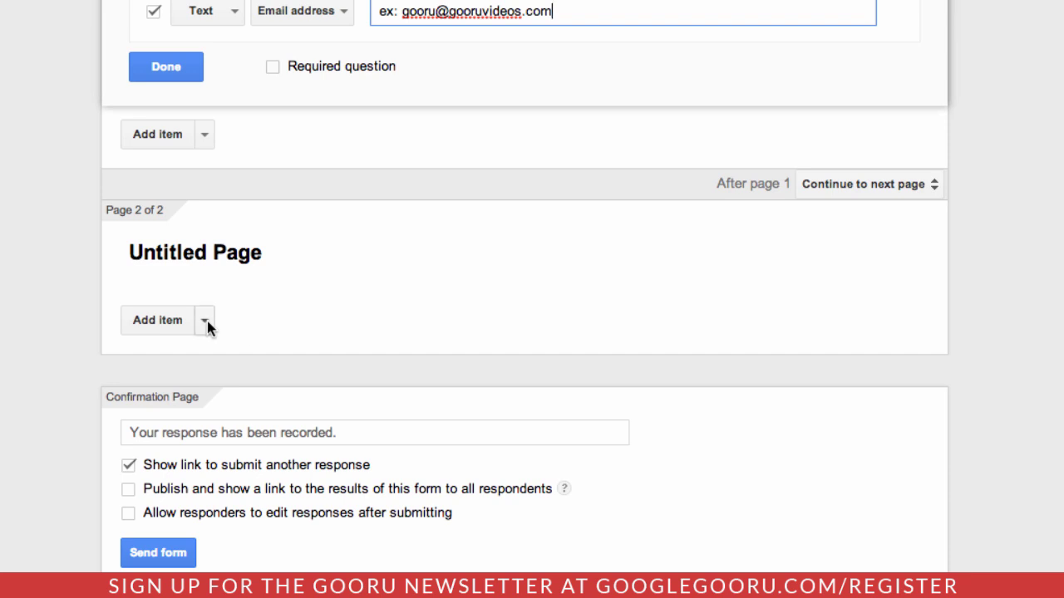
{"action": "left_click", "coordinate": [205, 321]}
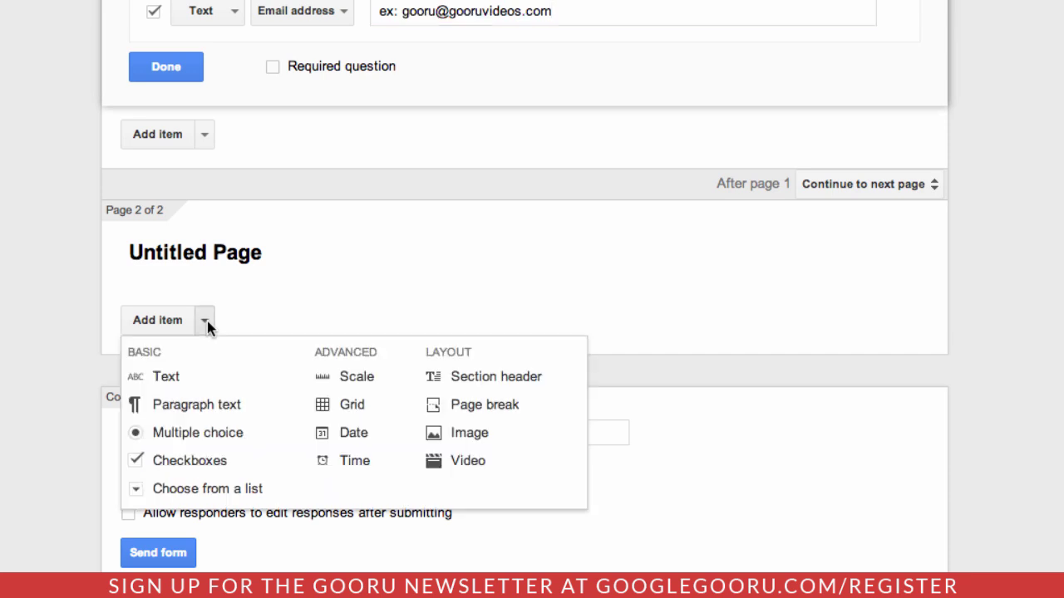
{"action": "left_click", "coordinate": [501, 462]}
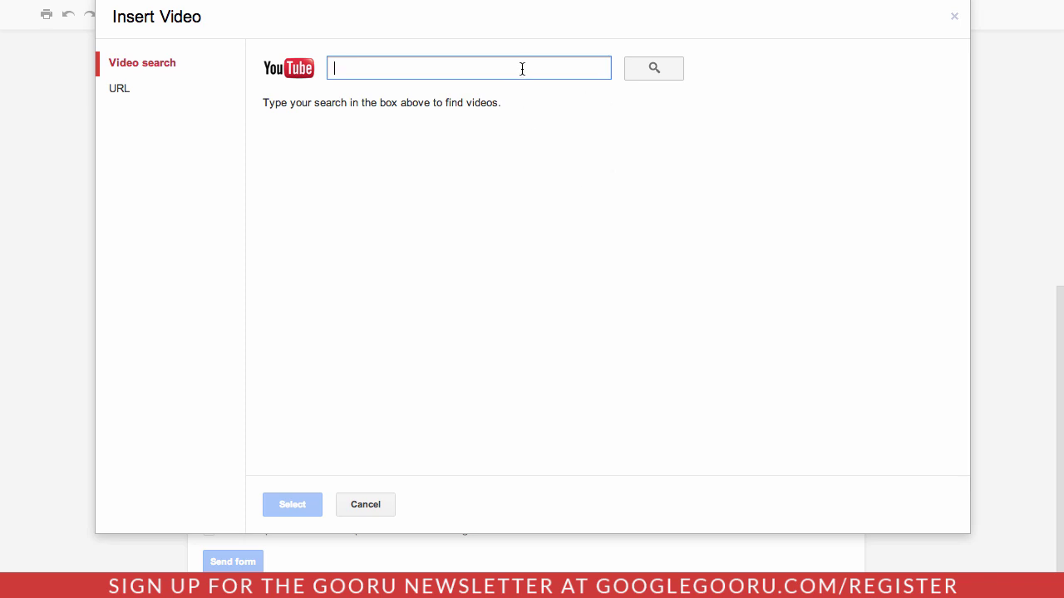
{"action": "type", "text": "google gooru"}
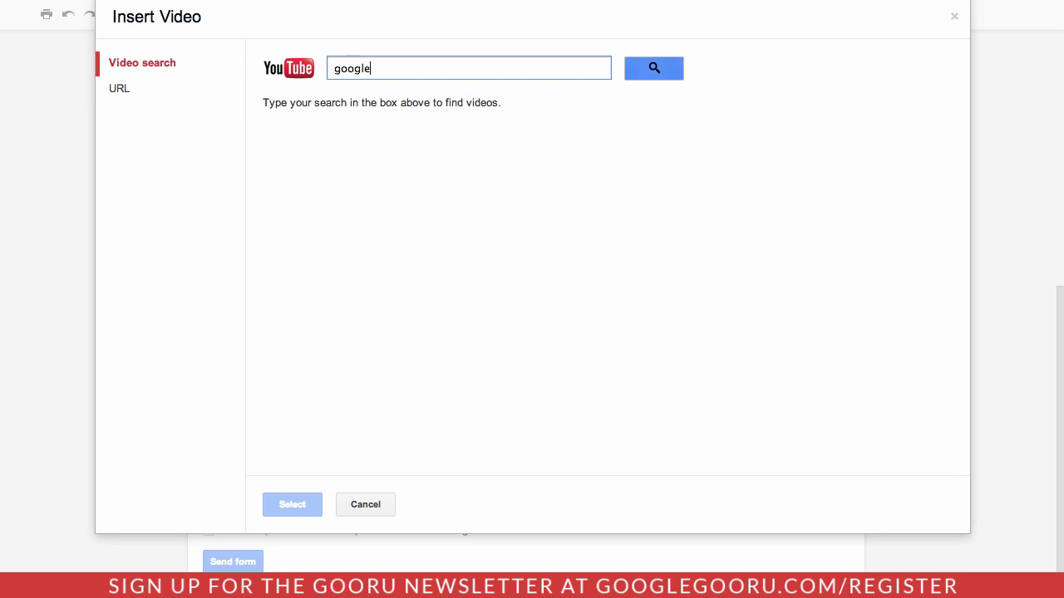
{"action": "key", "text": "Return"}
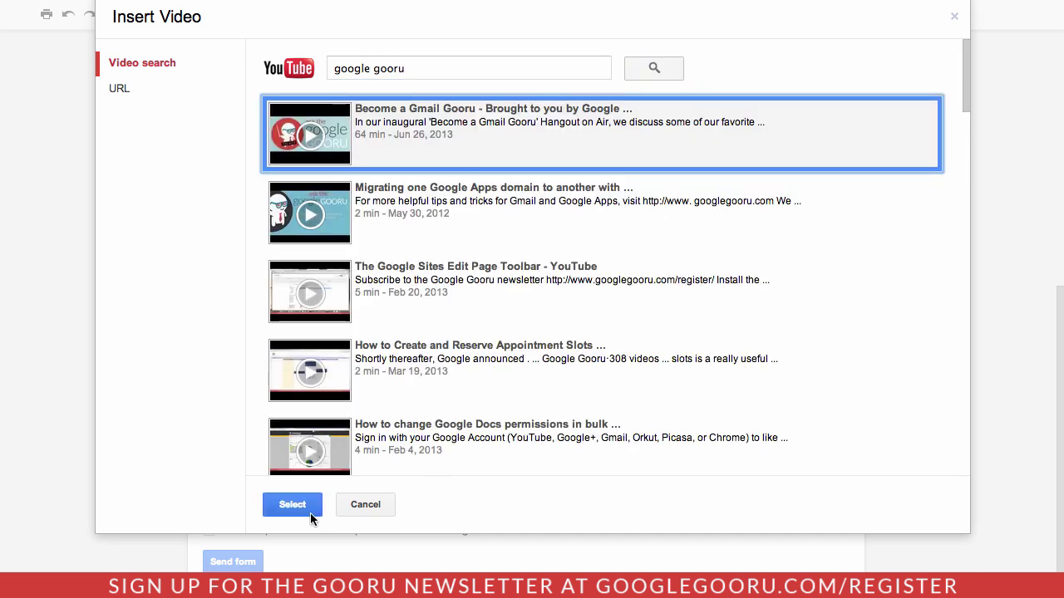
{"action": "left_click", "coordinate": [291, 504]}
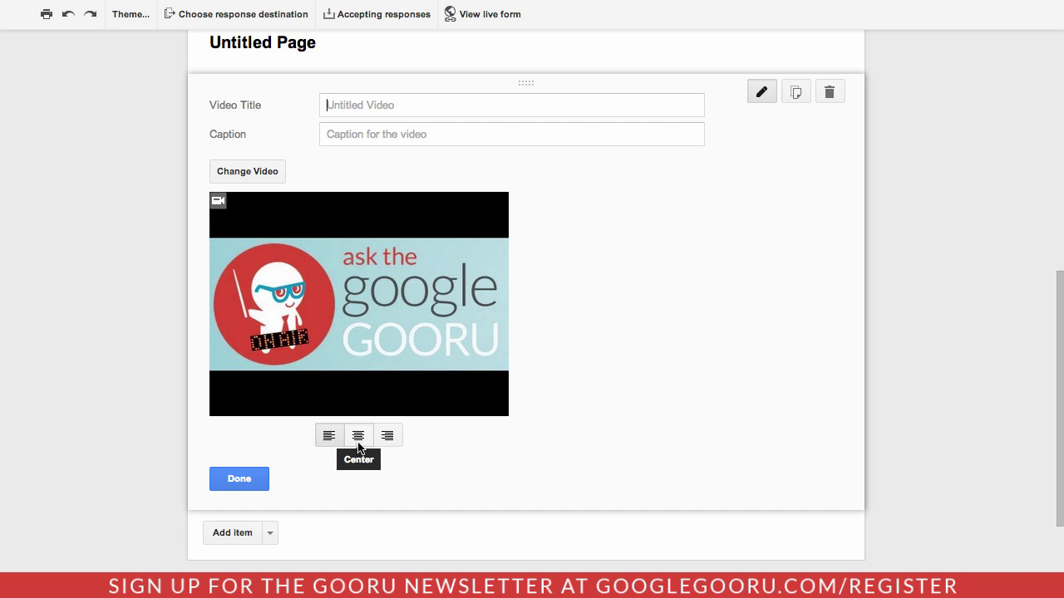
- Centre the Gooru video and enlarge it with two corner-handle resizes
{"action": "left_click", "coordinate": [357, 441]}
{"action": "left_click", "coordinate": [392, 405]}
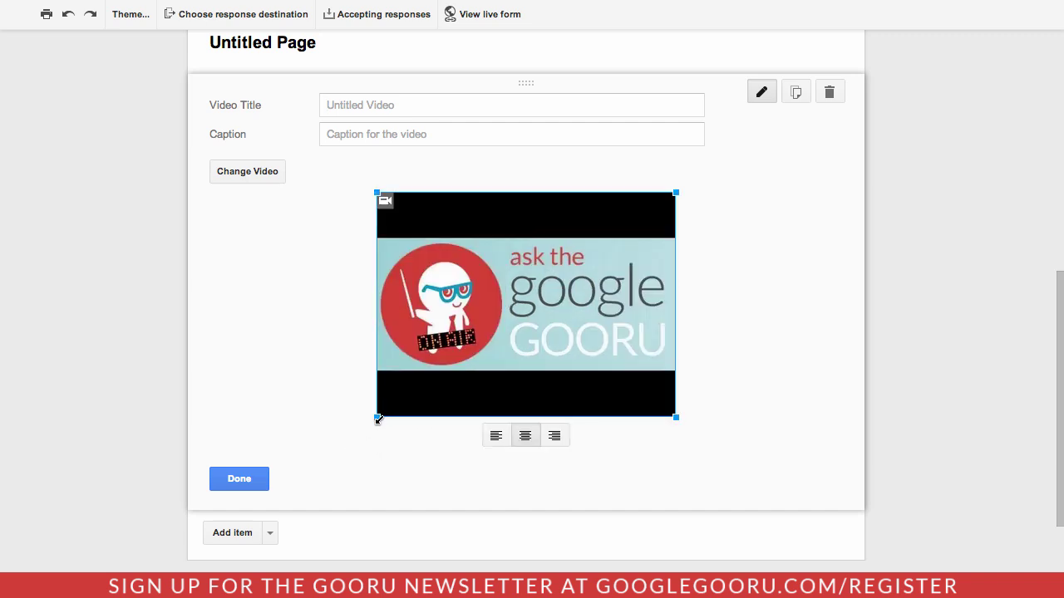
{"action": "left_click_drag", "start_coordinate": [377, 416], "coordinate": [214, 513]}
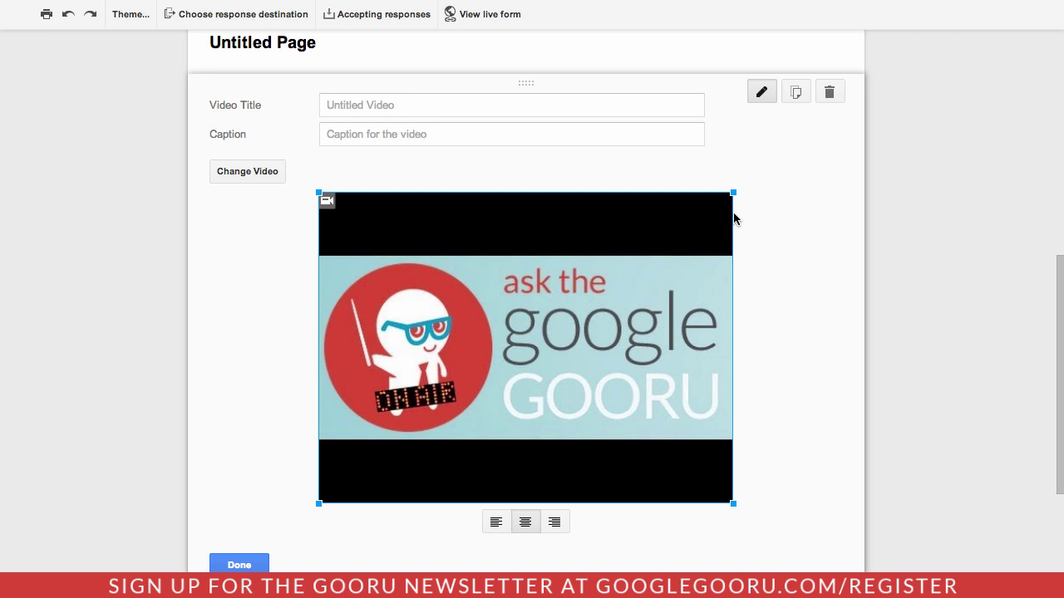
{"action": "left_click", "coordinate": [733, 193]}
{"action": "left_click", "coordinate": [723, 206]}
{"action": "left_click_drag", "start_coordinate": [723, 207], "coordinate": [836, 276]}
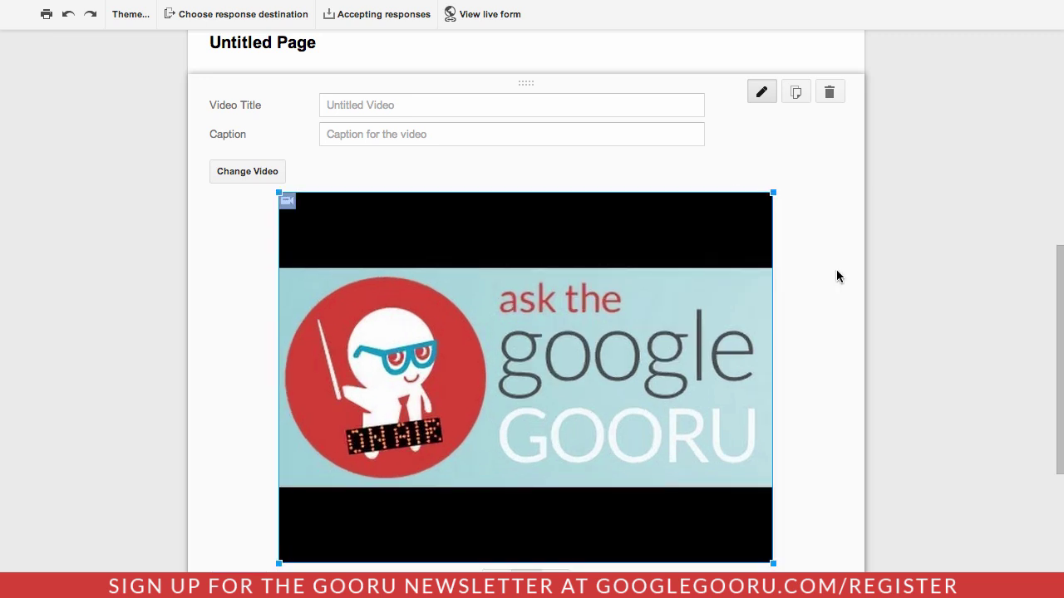
{"action": "scroll", "coordinate": [842, 311], "scroll_direction": "down", "scroll_amount": 3}
{"action": "scroll", "coordinate": [843, 311], "scroll_direction": "up", "scroll_amount": 10}
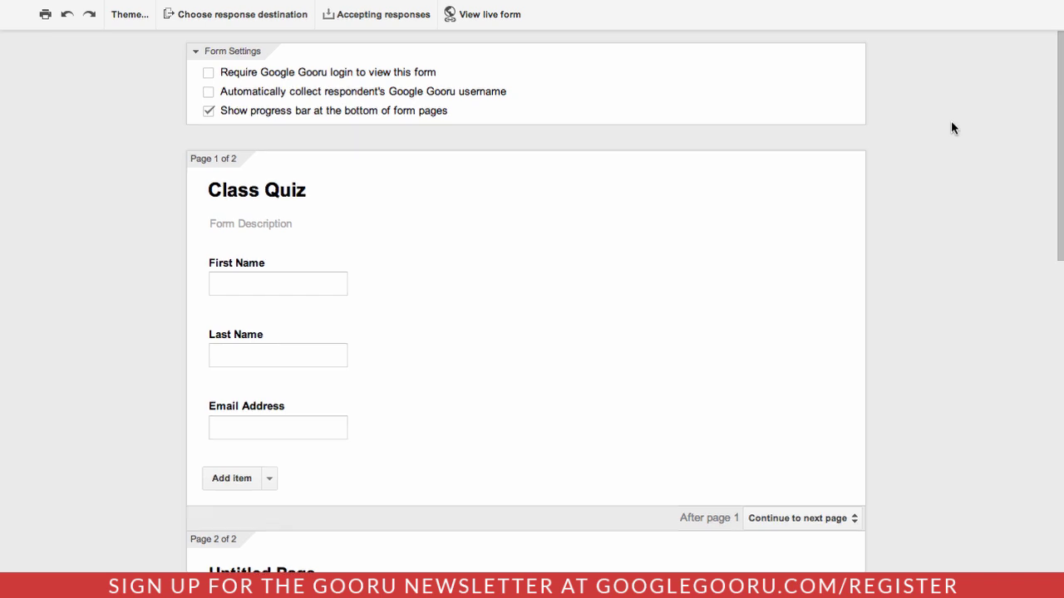
- Switch the Class Quiz from Accepting responses to Not accepting responses
{"action": "left_click", "coordinate": [392, 23]}
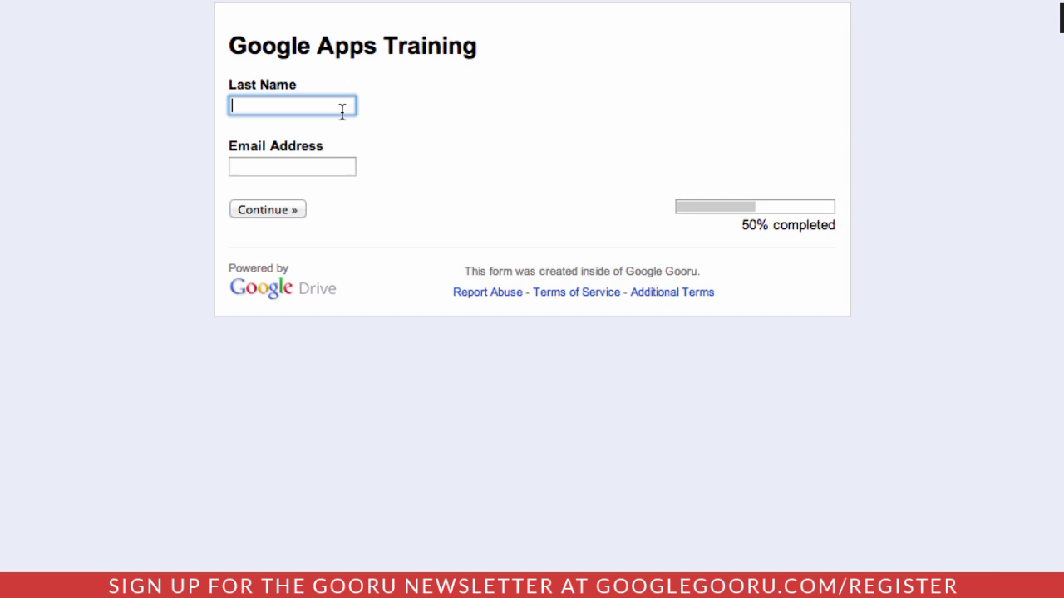
- On the live form, enter 'Test' as Last Name and 'test' as Email Address, then continue
{"action": "type", "text": "Test"}
{"action": "key", "text": "Tab"}
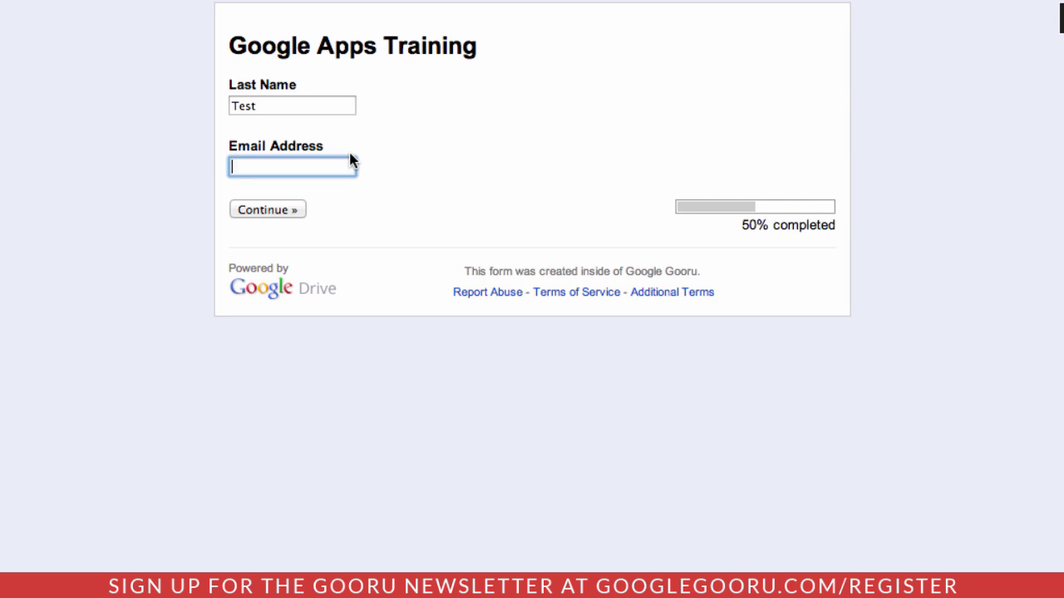
{"action": "type", "text": "test"}
{"action": "left_click", "coordinate": [297, 215]}
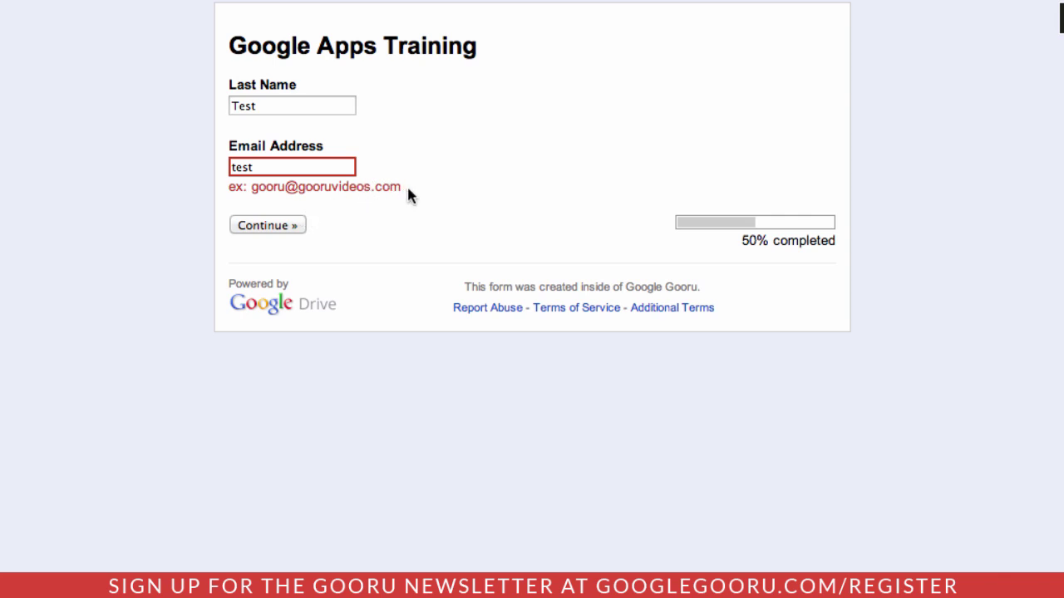
- Return to the live form and play the embedded storage tips video
{"action": "left_click", "coordinate": [336, 171]}
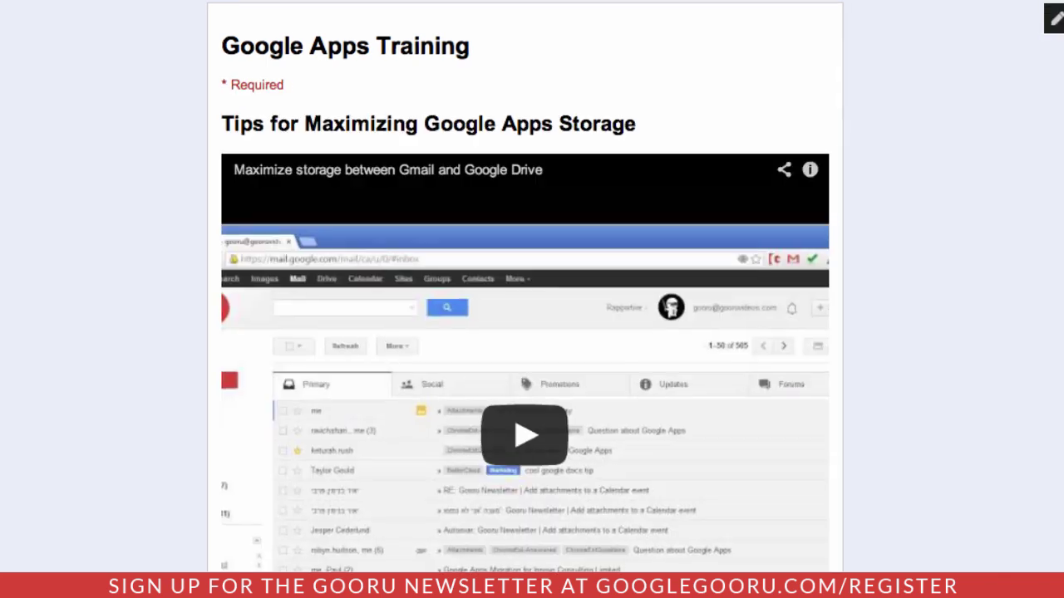
{"action": "left_click_drag", "start_coordinate": [1060, 197], "coordinate": [1057, 258]}
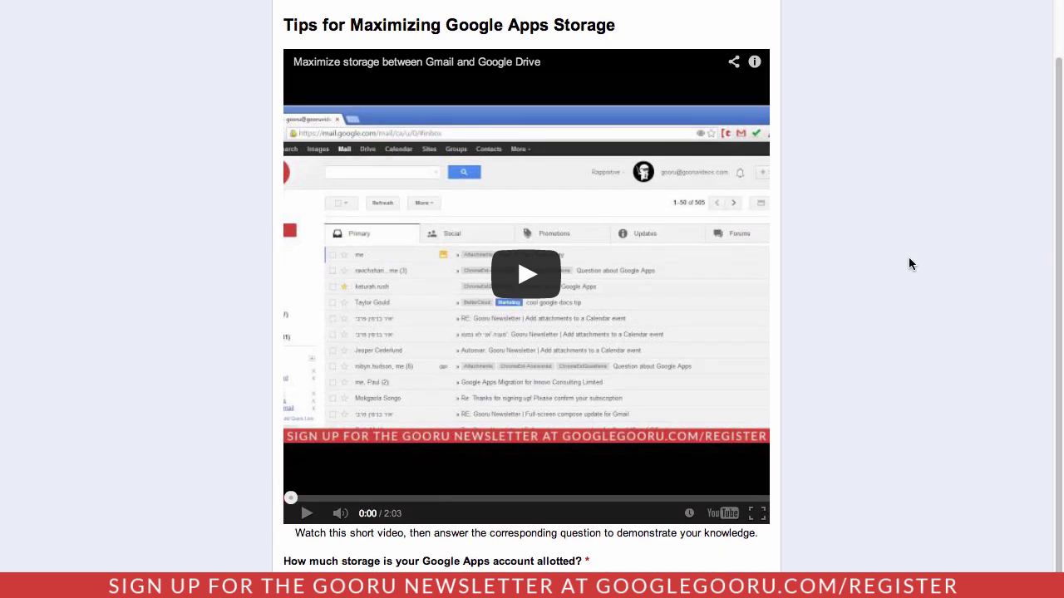
{"action": "left_click", "coordinate": [513, 277]}
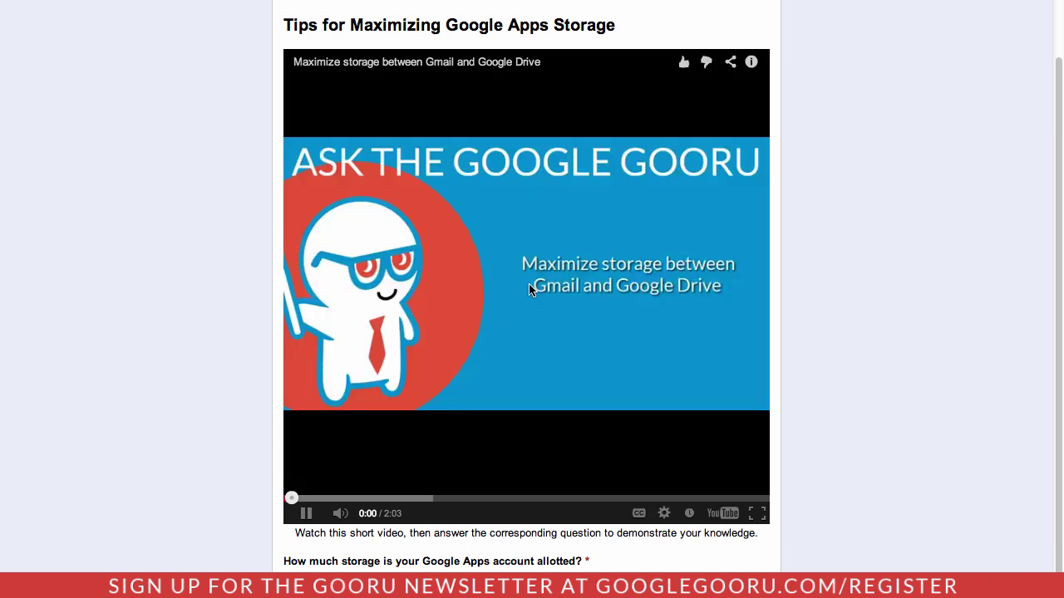
- Answer the storage question with D, 30 GBs including Google+ Photos
{"action": "key", "text": "space"}
{"action": "scroll", "coordinate": [900, 239], "scroll_direction": "down", "scroll_amount": 3}
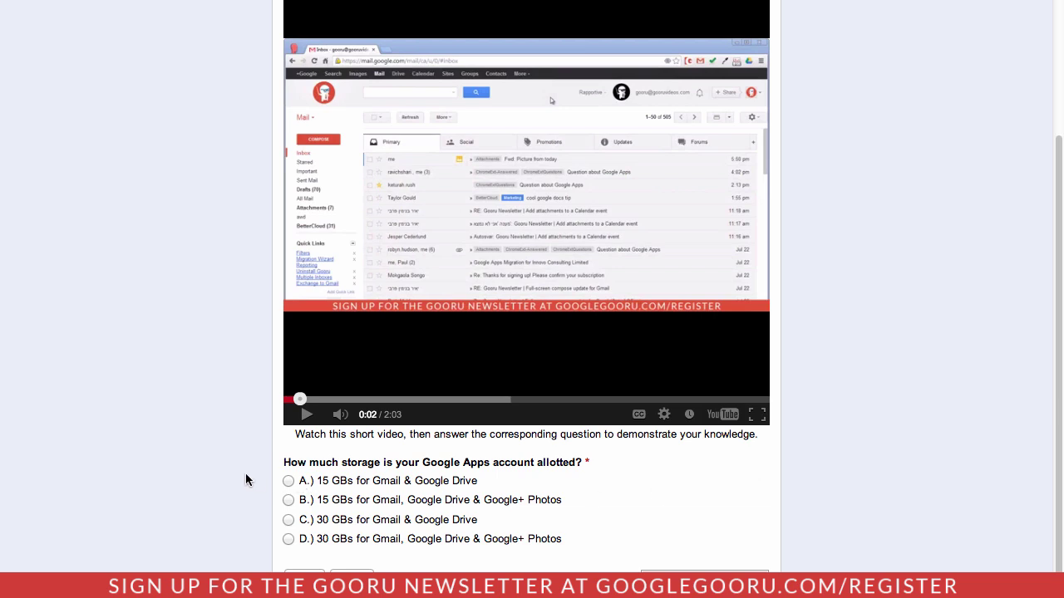
{"action": "left_click", "coordinate": [289, 539]}
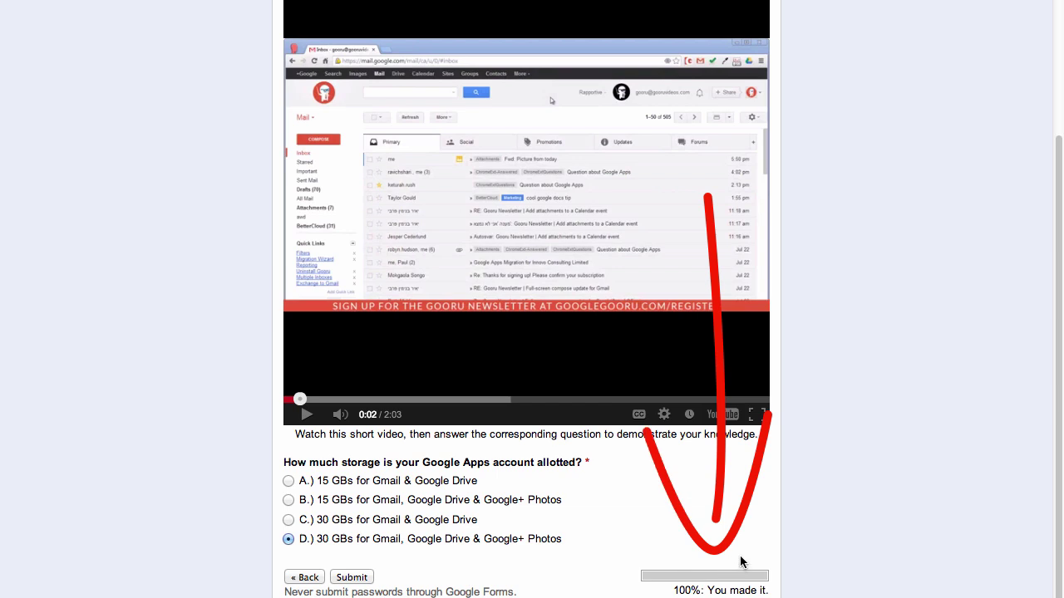